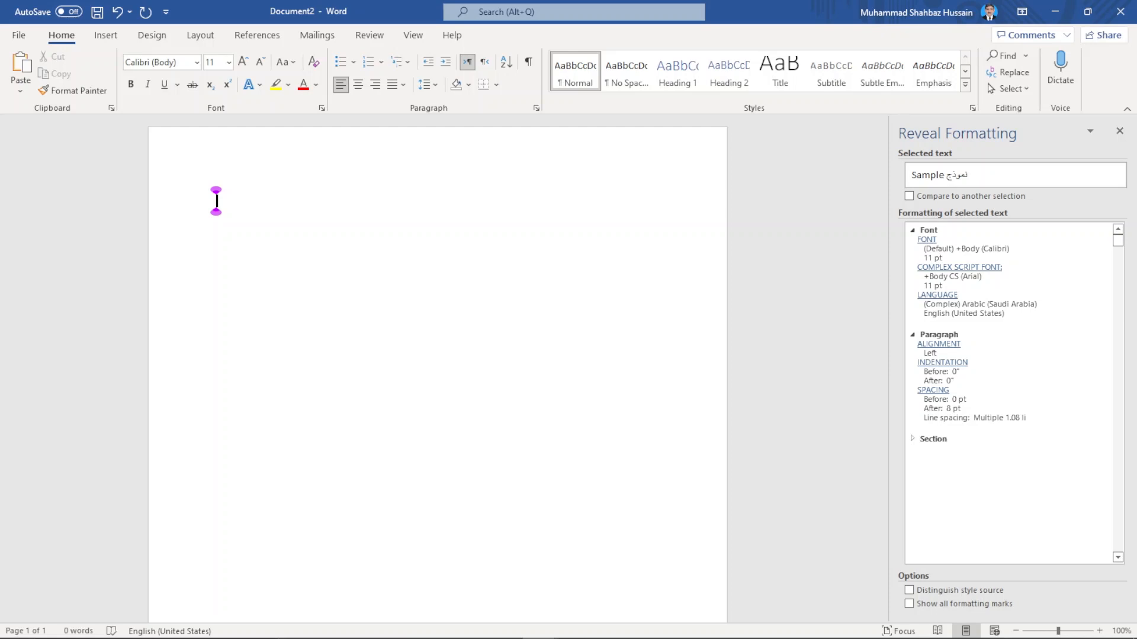
Write the sentence "this is my rom." in the blank document and correct its last word to "room."
type("this is my rom.")
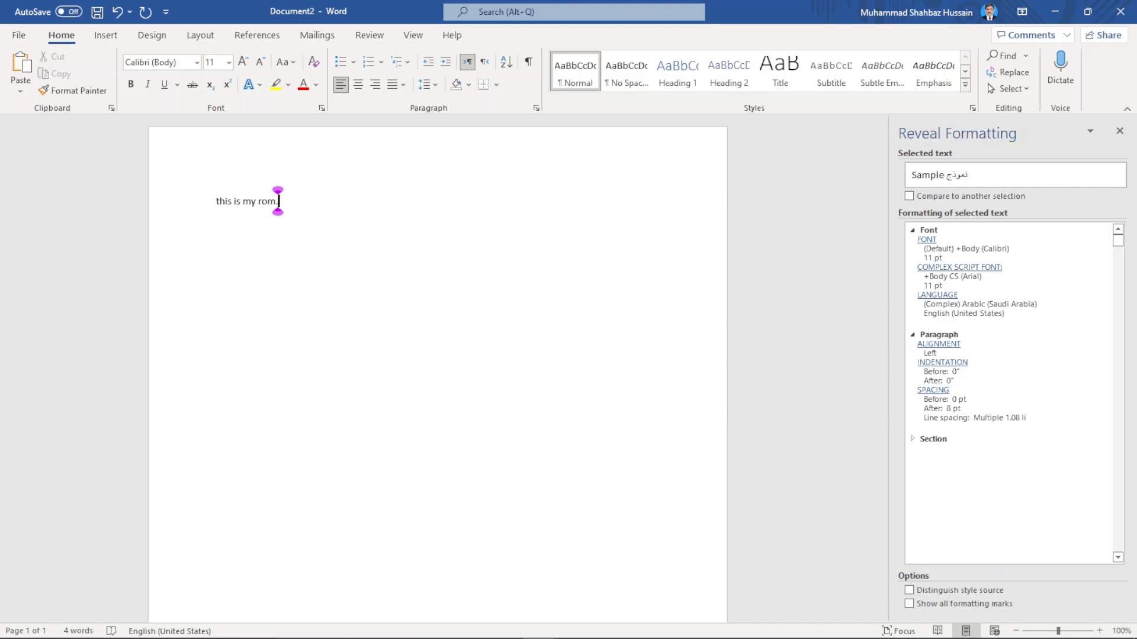
key("BackSpace")
key("BackSpace")
type("om.")
Replace the last word of the sentence with "car."
key("BackSpace")
key("ctrl+BackSpace")
type("car.")
Replace the sentence's first word with "That" and the word "my" with "a"
key("Home")
key("ctrl+Delete")
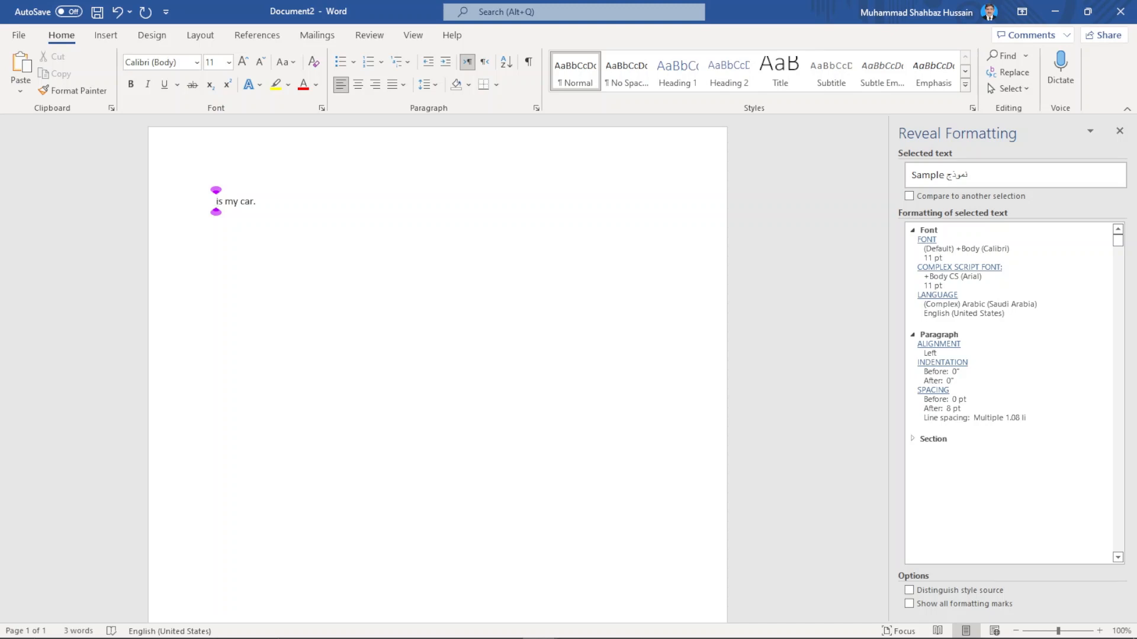
type("Tha")
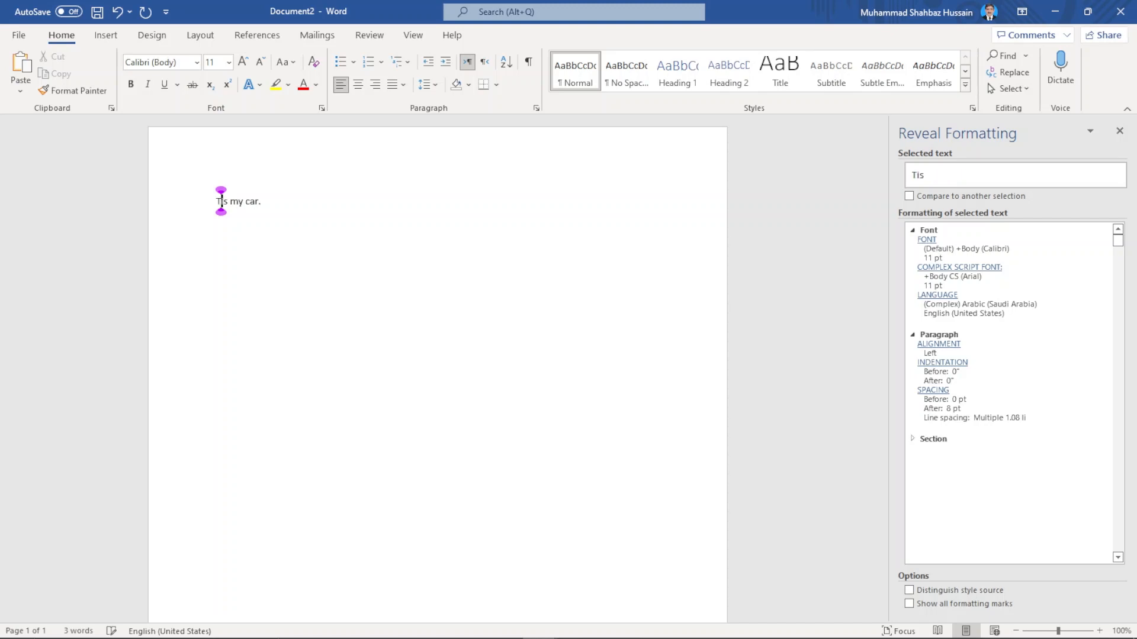
type("t")
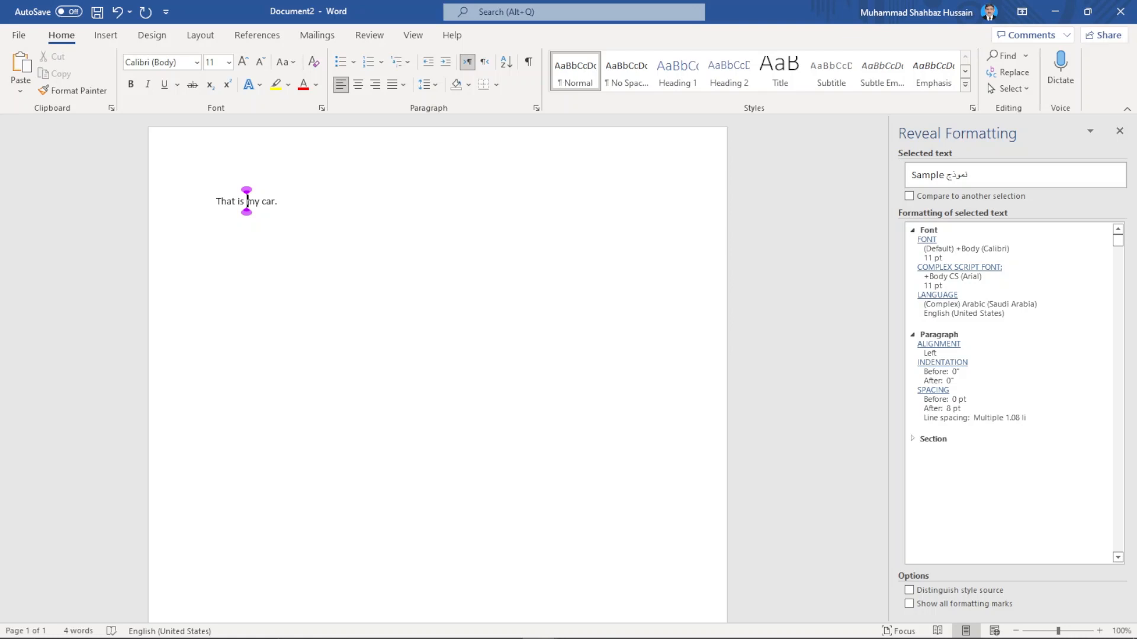
key("ctrl+Delete")
type("a")
Change the word "car" to "cat" by replacing only its final letter
left_click(258, 202)
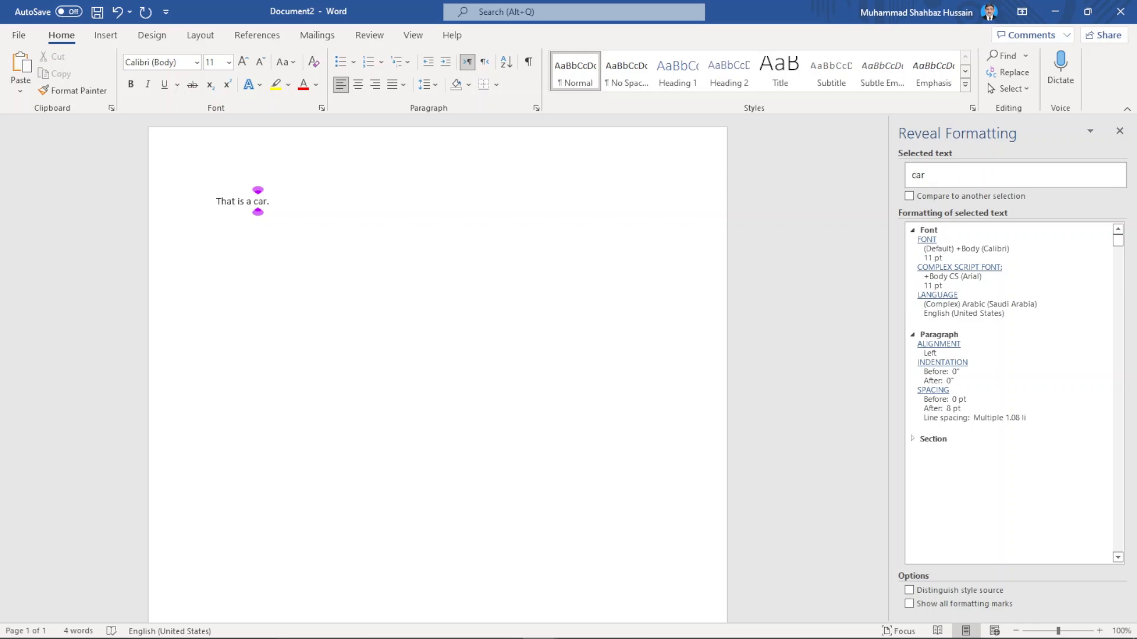
left_click(263, 201)
key("Delete")
type("t")
left_click(254, 202)
Switch to the document essays 10.docx and insert a blank line below the "Essays" line
key("alt+Tab")
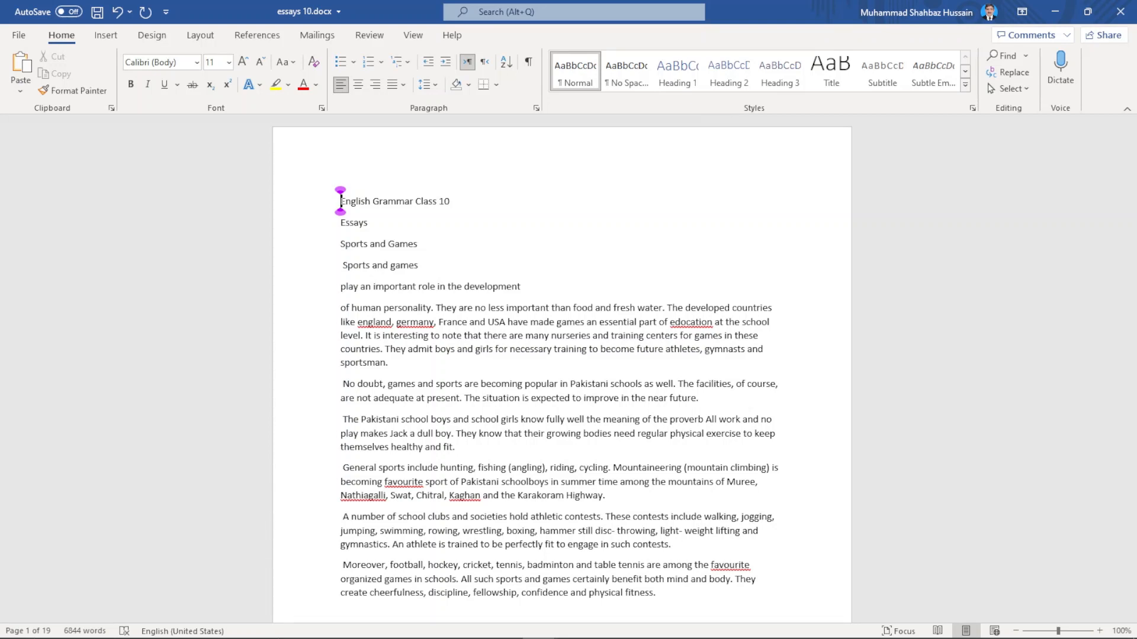
key("Down")
key("Down")
left_click(341, 223)
left_click(368, 223)
key("Return")
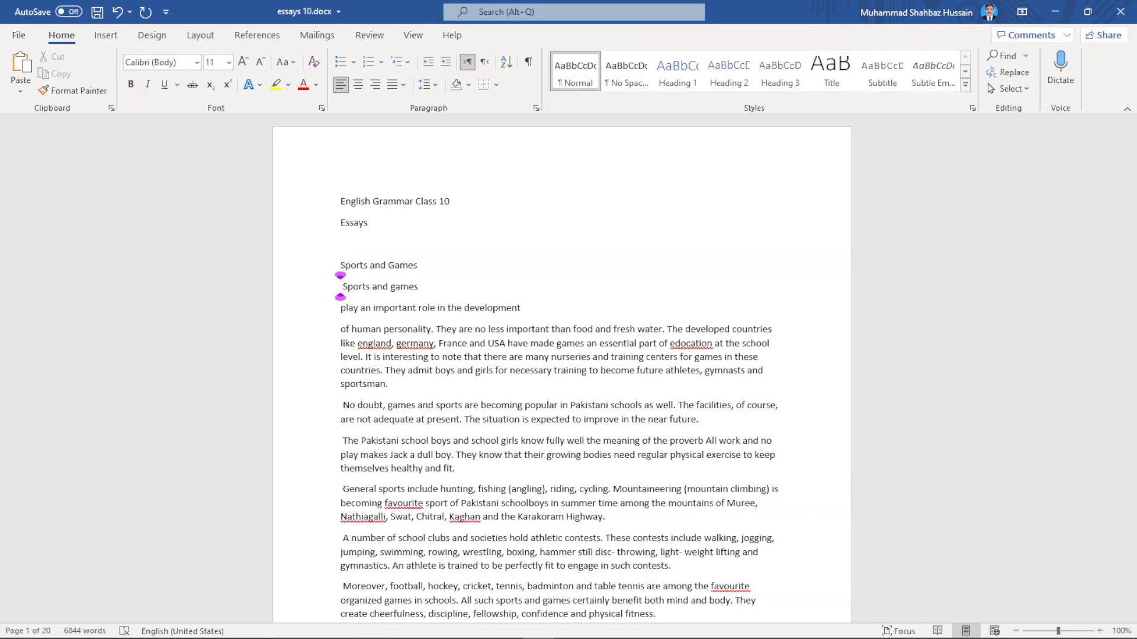
Join the broken lines starting "Sports and games", "play an important role" and "of human personality" into one paragraph under Sports and Games
key("Down")
left_click(341, 286)
left_click(420, 286)
key("Delete")
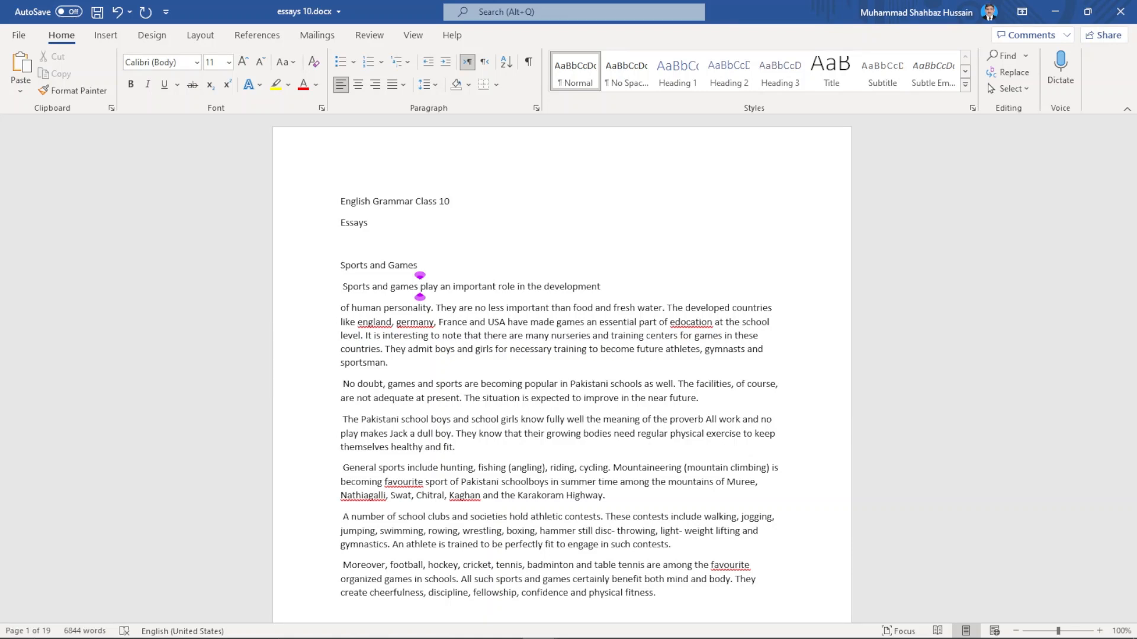
key("Return")
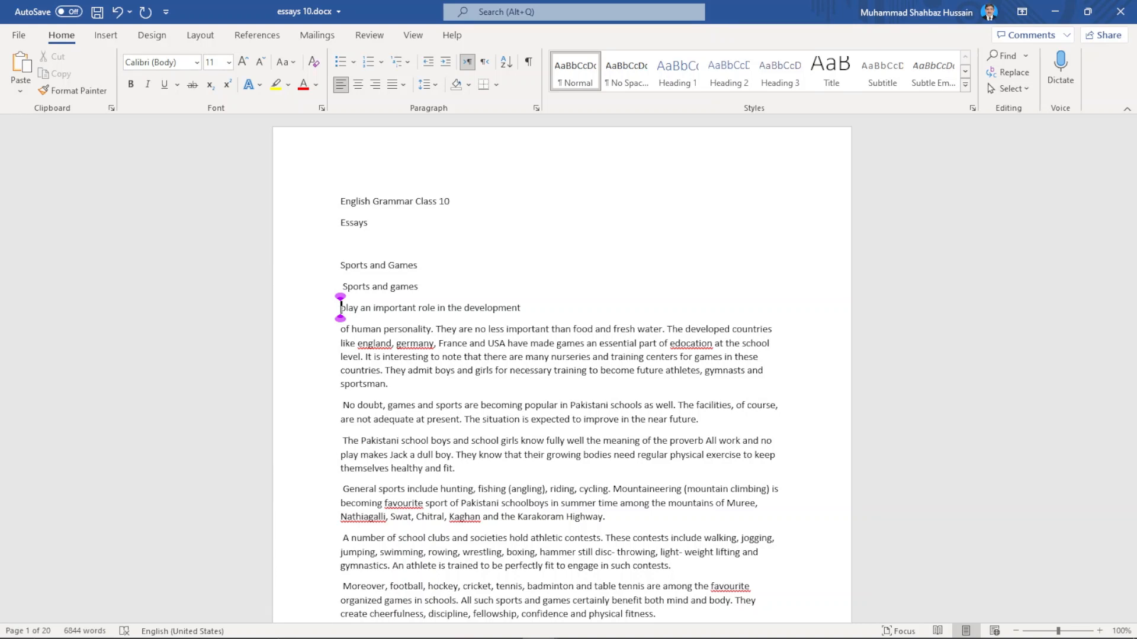
key("BackSpace")
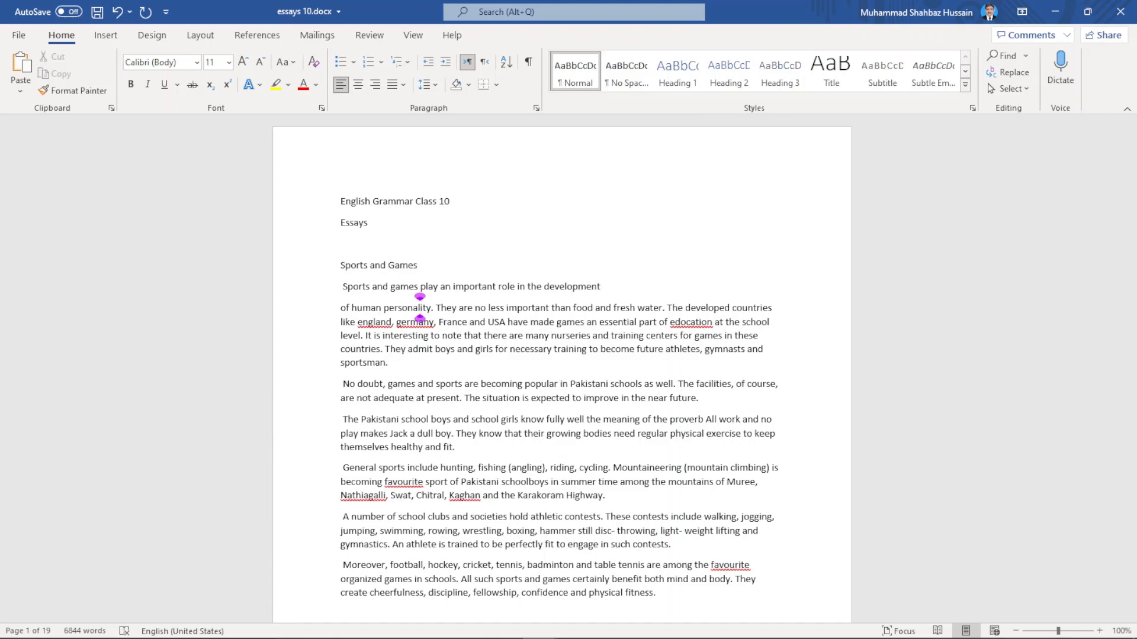
left_click(340, 308)
key("BackSpace")
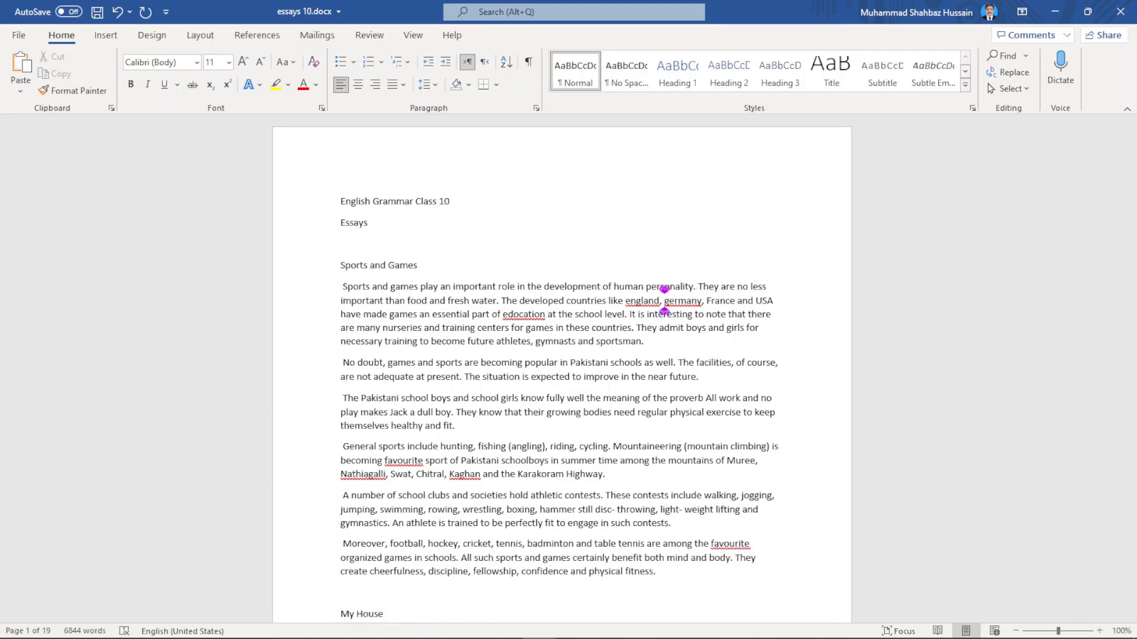
Capitalize the first letter of "germany" in the first Sports and Games paragraph
left_click(664, 300)
key("Delete")
type("G")
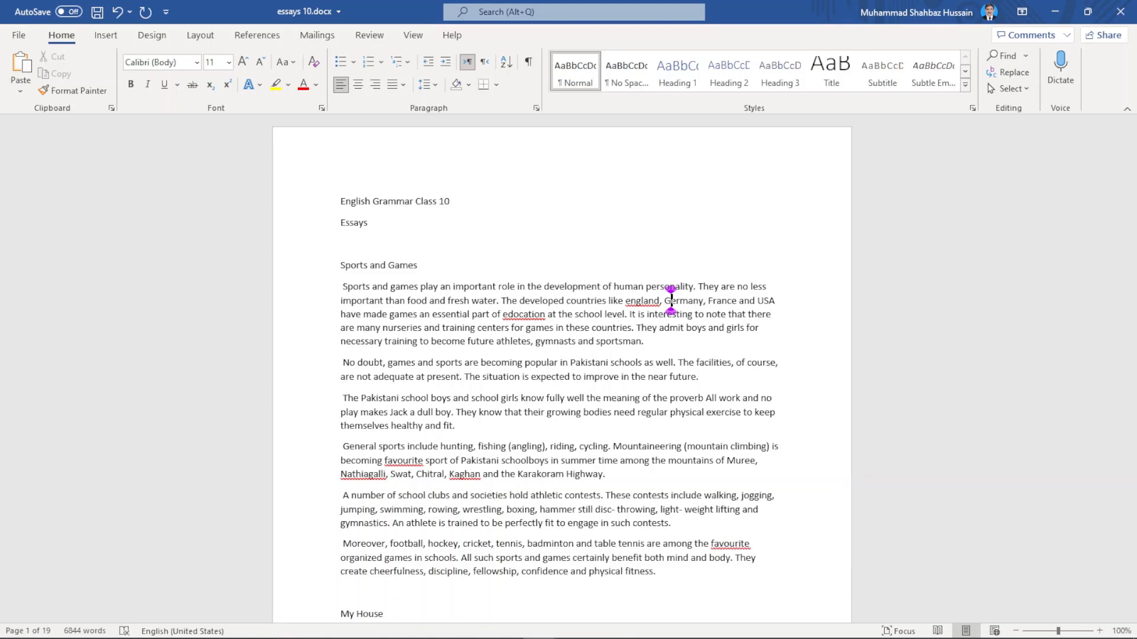
Capitalize "england" and correct "edocation" to "education" in the first Sports and Games paragraph
key("ctrl+Right")
key("ctrl+Left")
key("ctrl+Left")
key("ctrl+Left")
key("Delete")
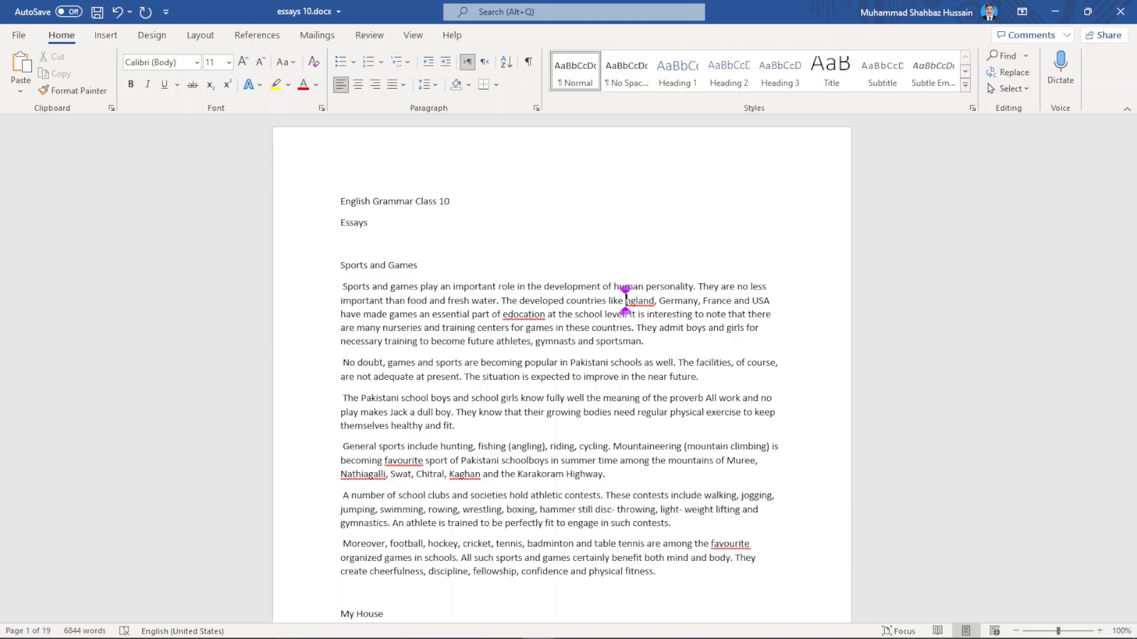
type("E")
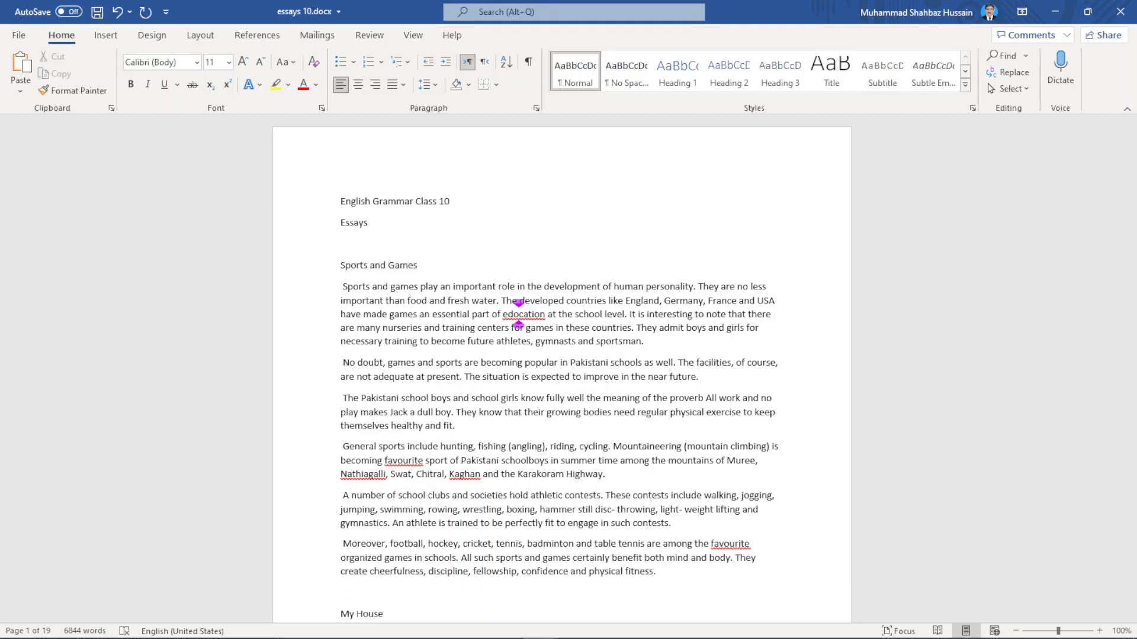
key("BackSpace")
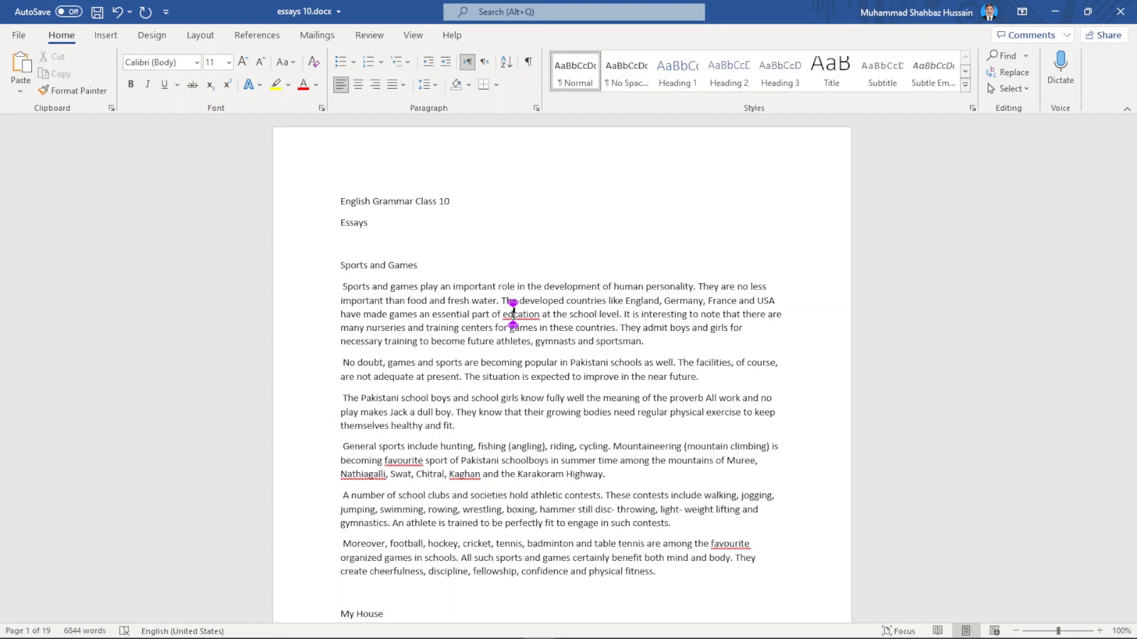
type("u")
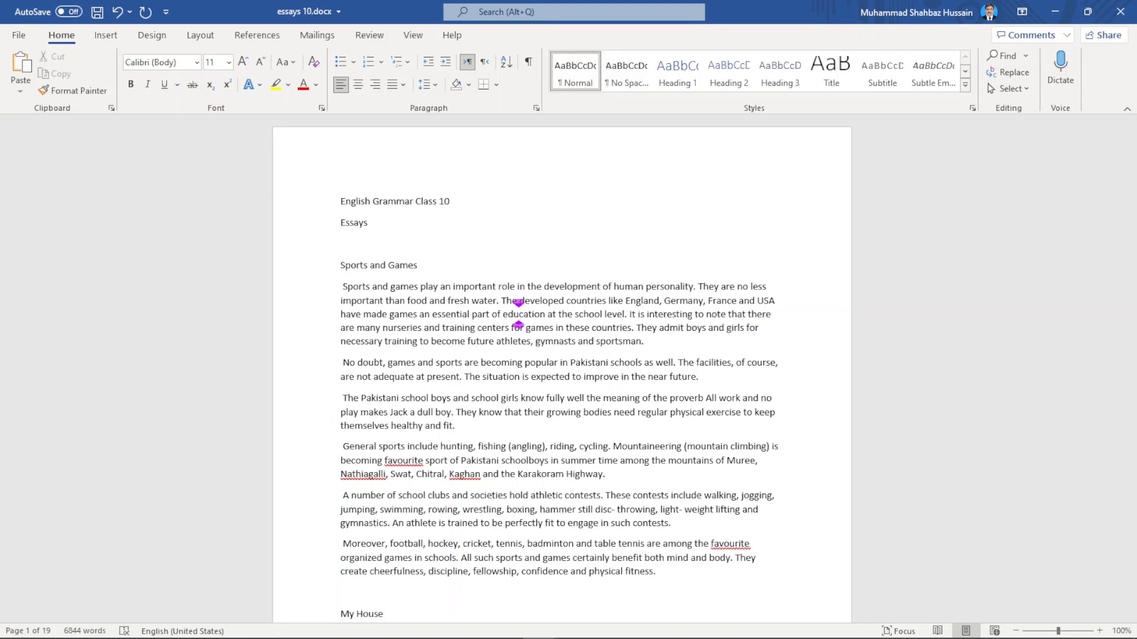